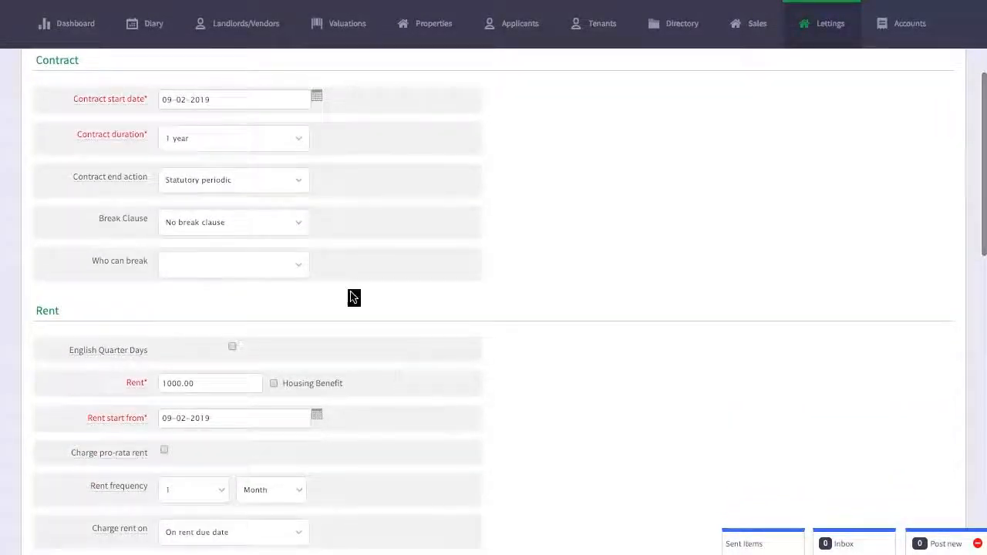
click(202, 189)
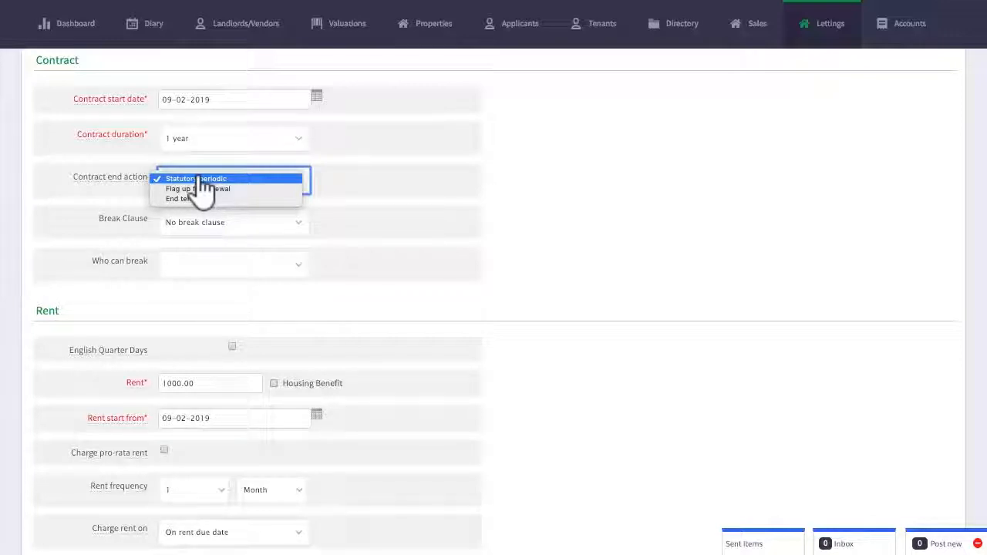
click(230, 180)
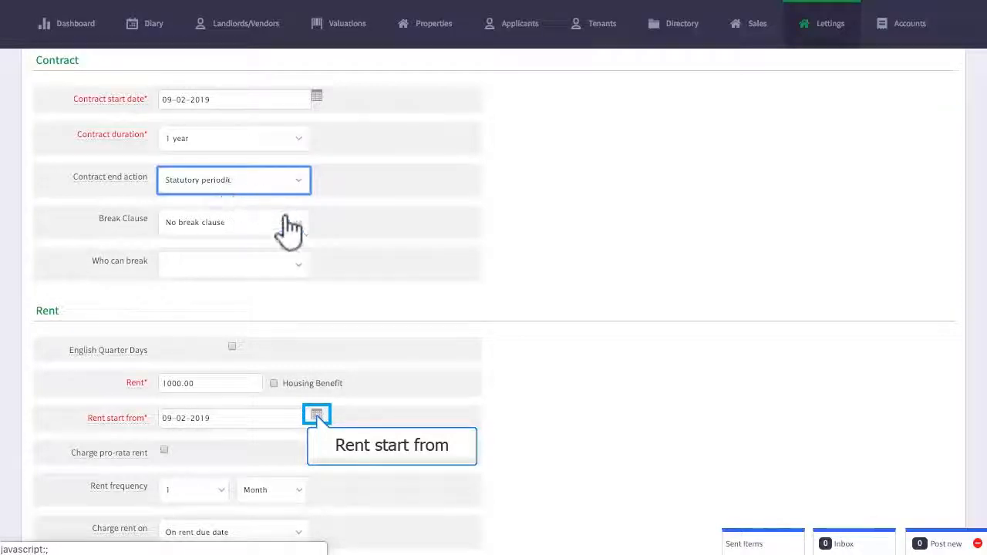
click(316, 417)
click(270, 266)
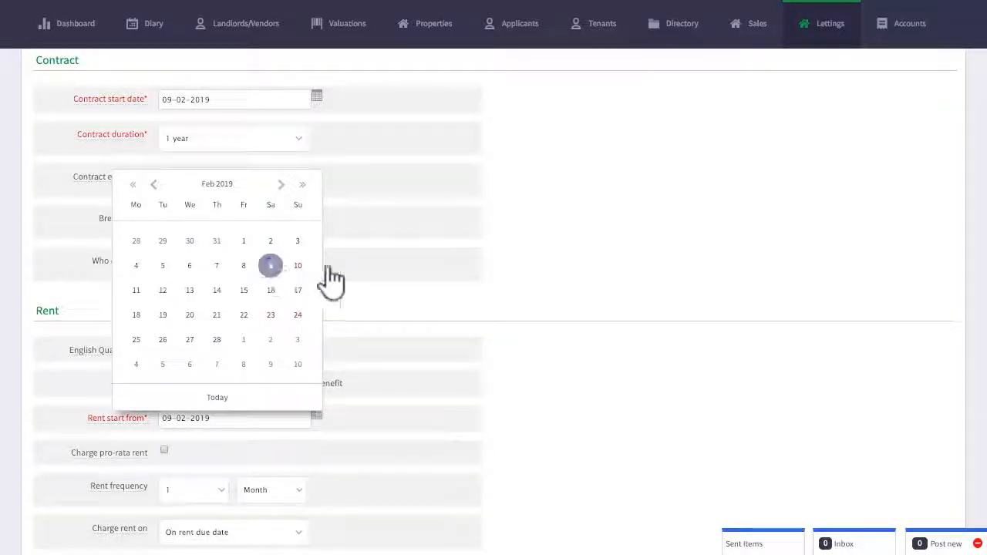
click(434, 409)
scroll(432, 407, down, 3)
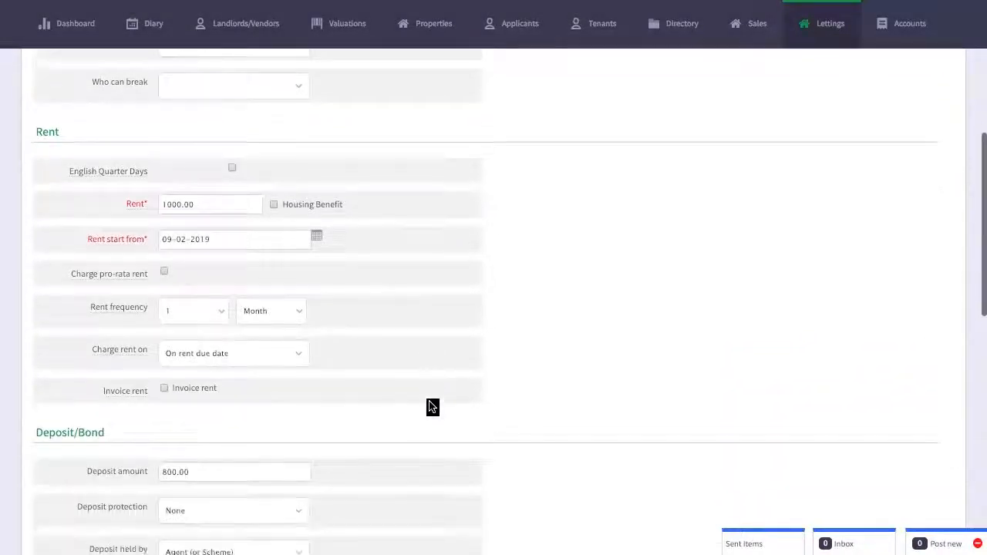
scroll(431, 407, down, 2)
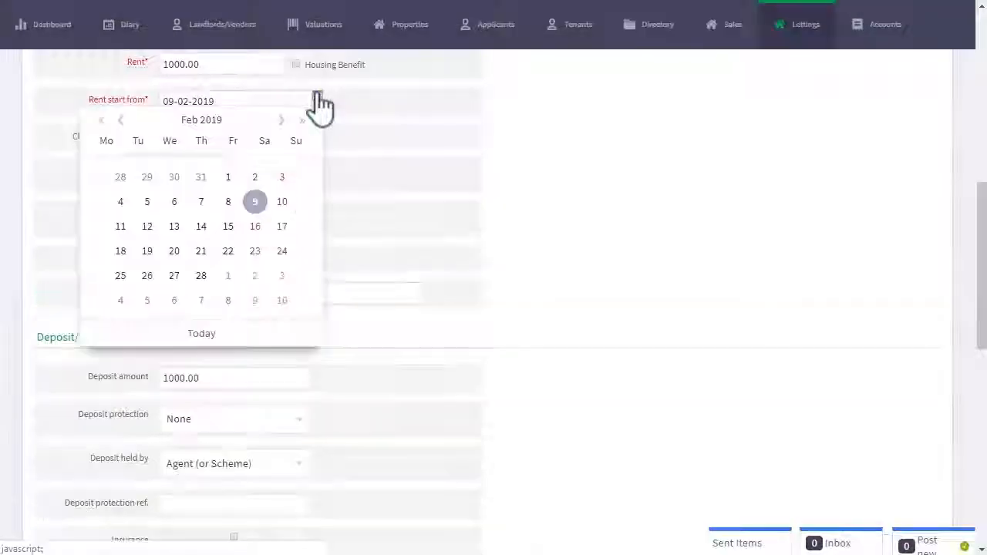
click(316, 94)
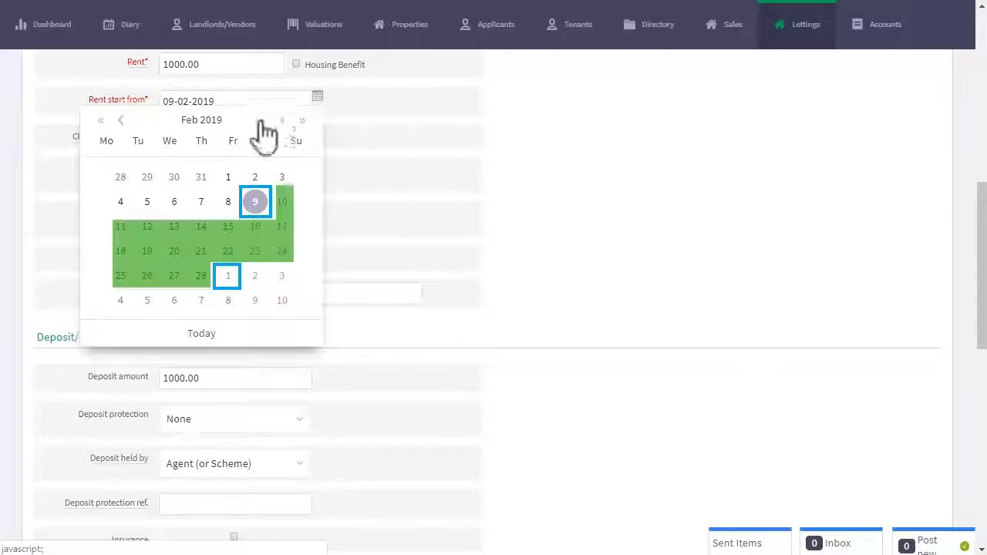
click(228, 276)
click(431, 193)
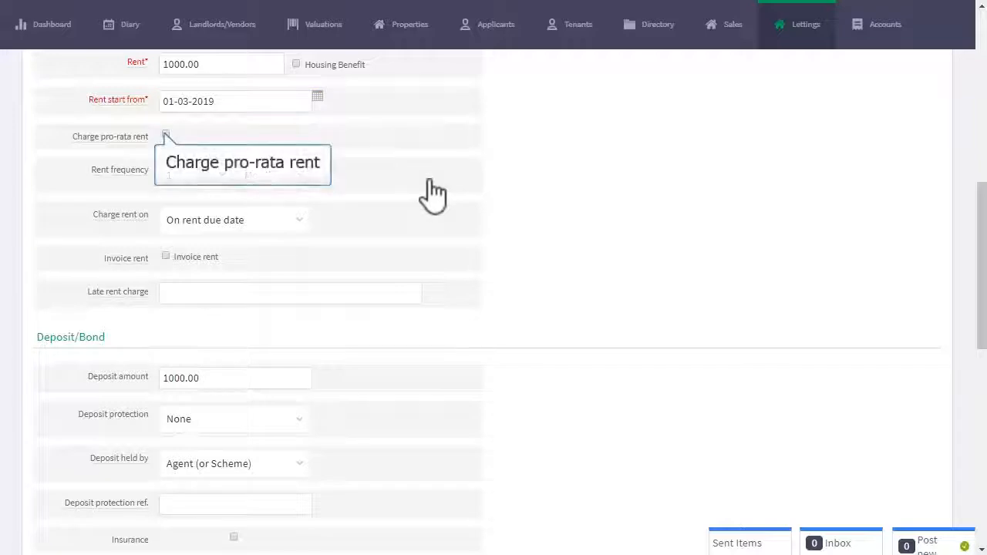
click(166, 136)
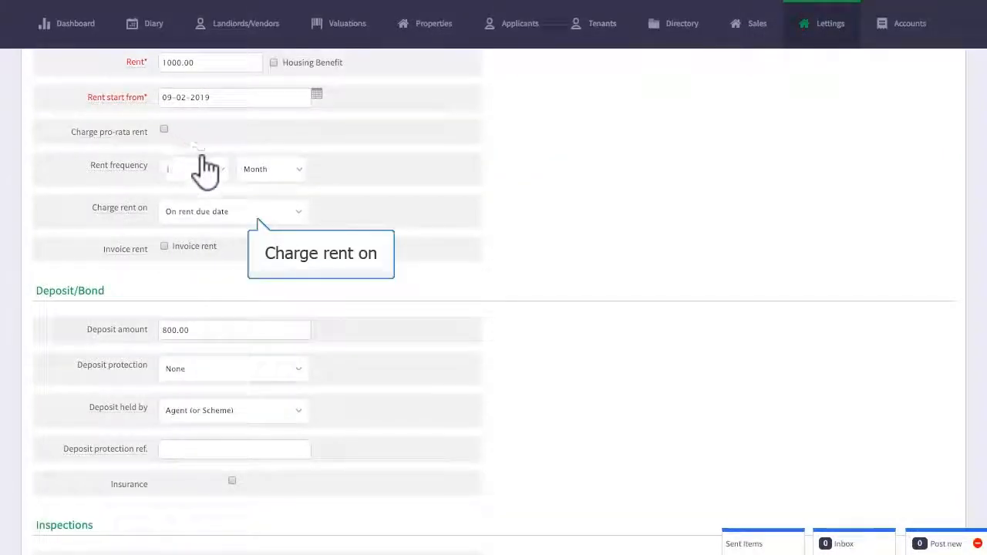
Step: Set rent charging to '3 days before rent due date', deposit amount 1000, and DPS protection
click(216, 213)
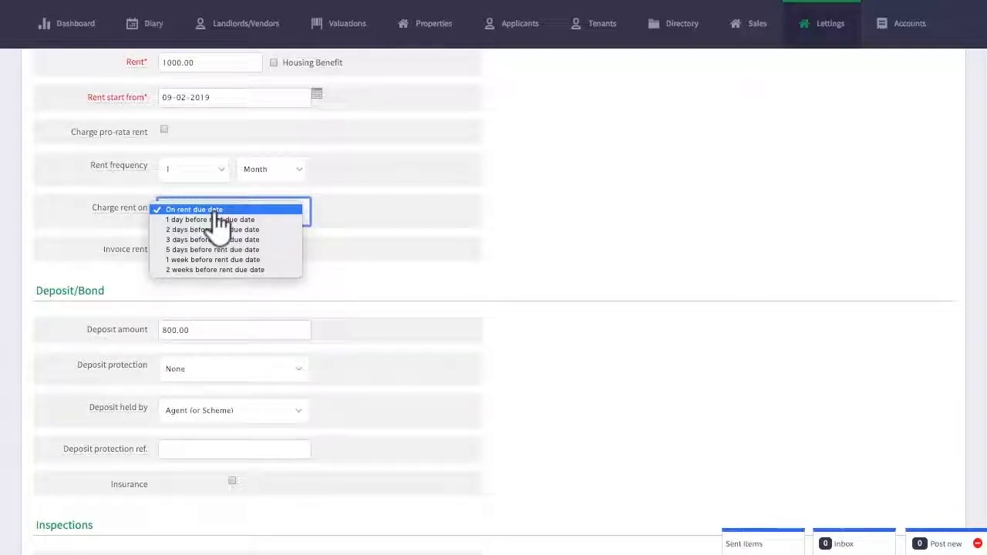
click(220, 239)
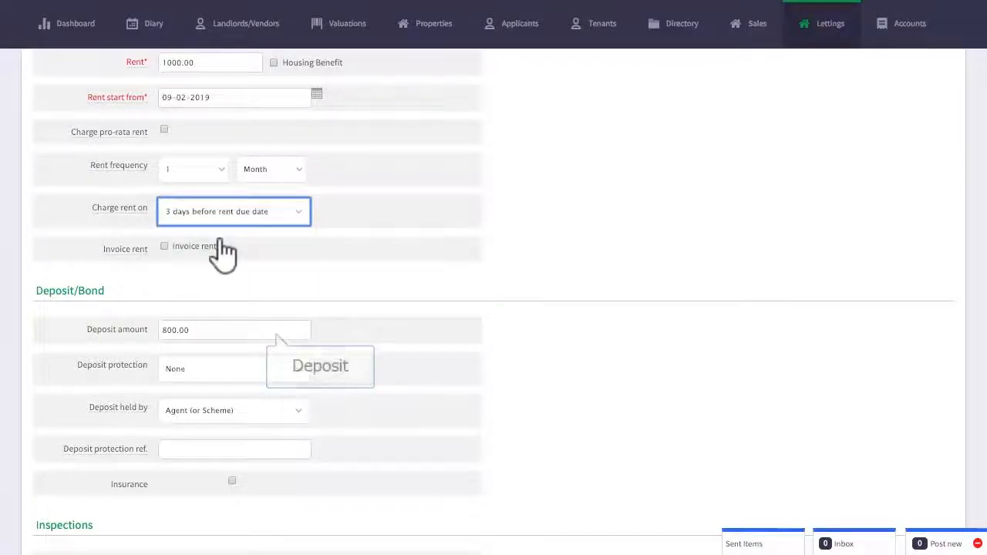
click(222, 329)
text(1000)
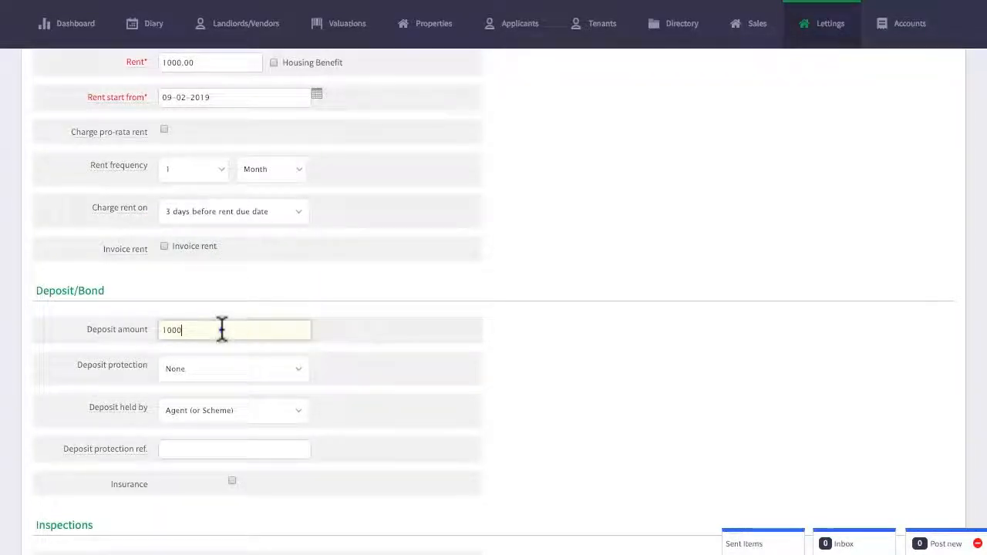
click(206, 370)
click(230, 398)
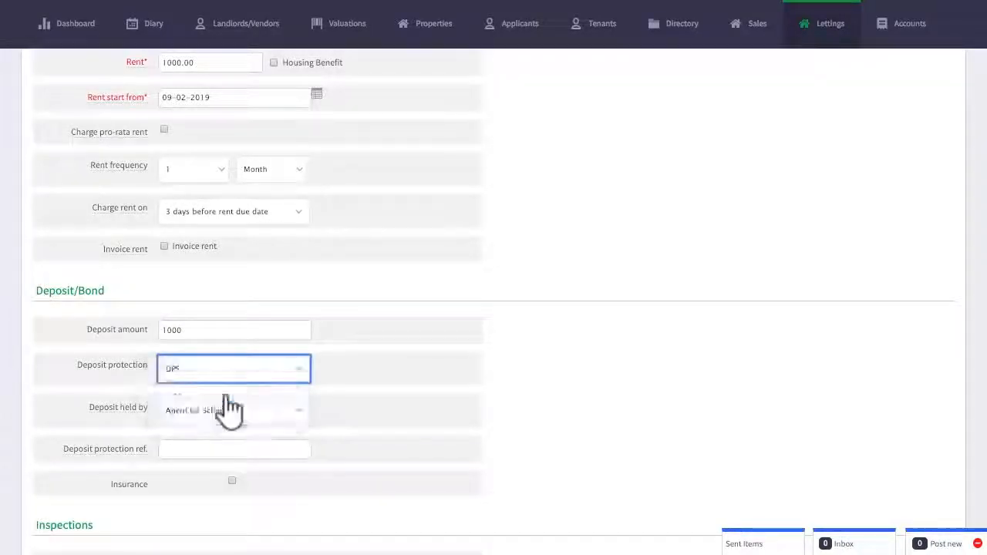
Step: Set the inspection frequency to Quarterly
scroll(341, 463, down, 2)
scroll(345, 463, down, 2)
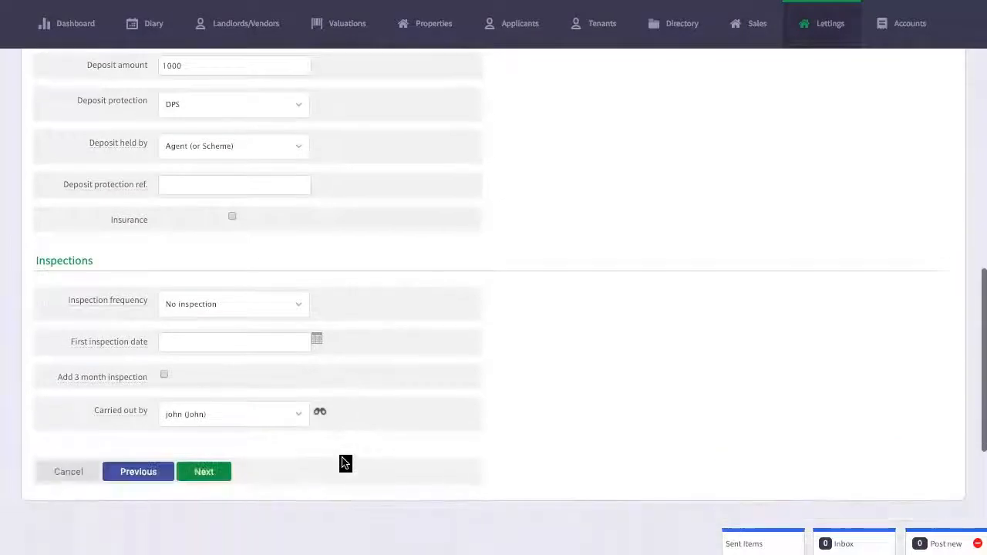
click(245, 298)
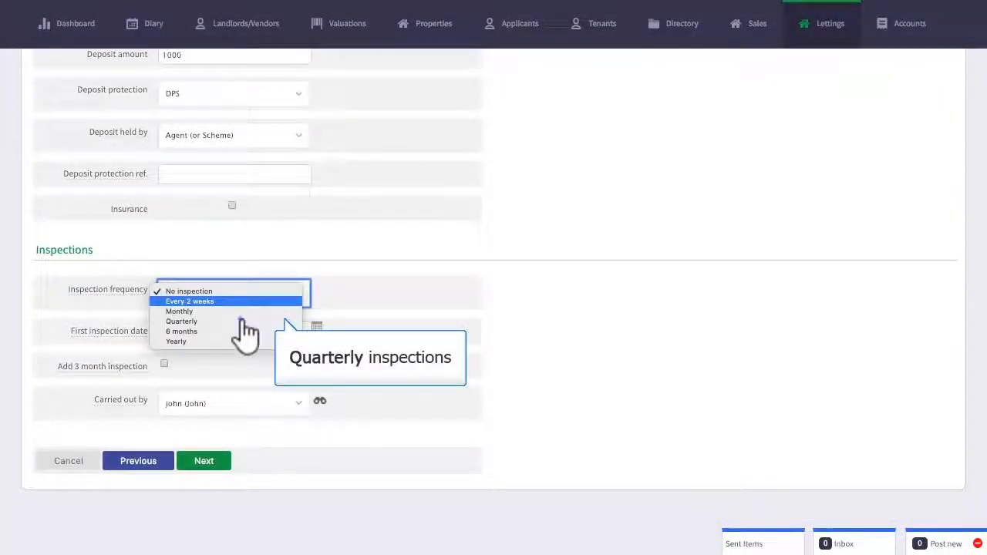
click(244, 321)
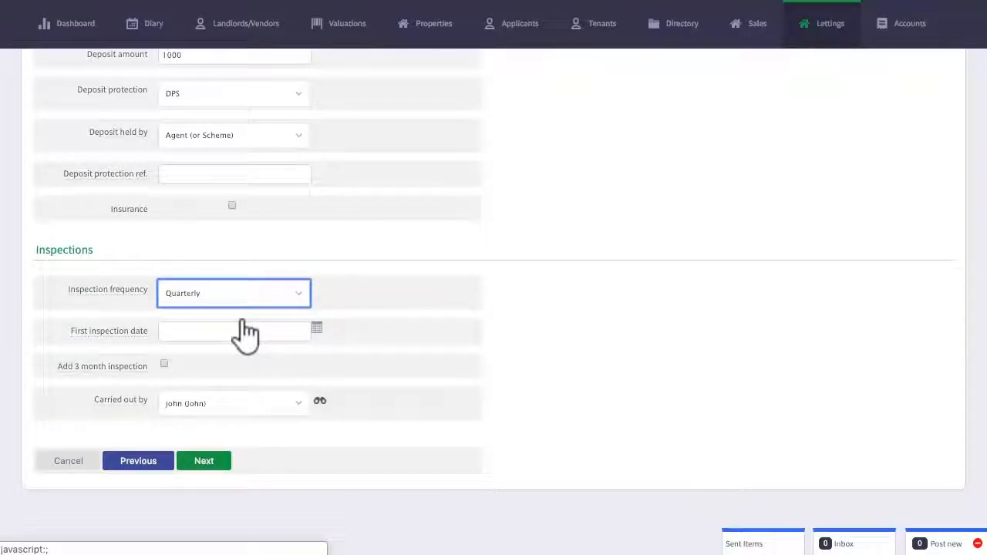
Step: Set the first inspection date to 1 August 2019
click(316, 328)
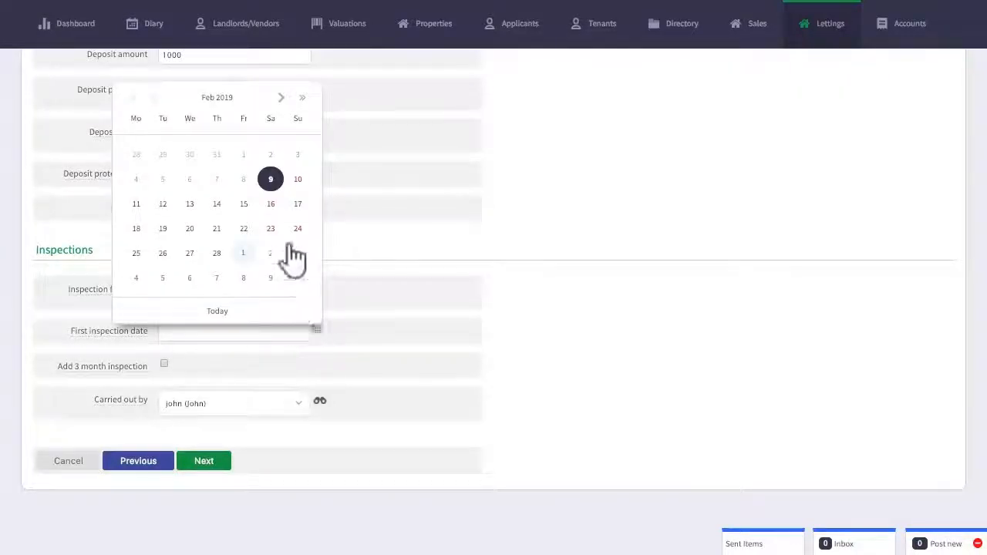
click(282, 98)
click(283, 98)
click(282, 98)
click(283, 98)
click(282, 98)
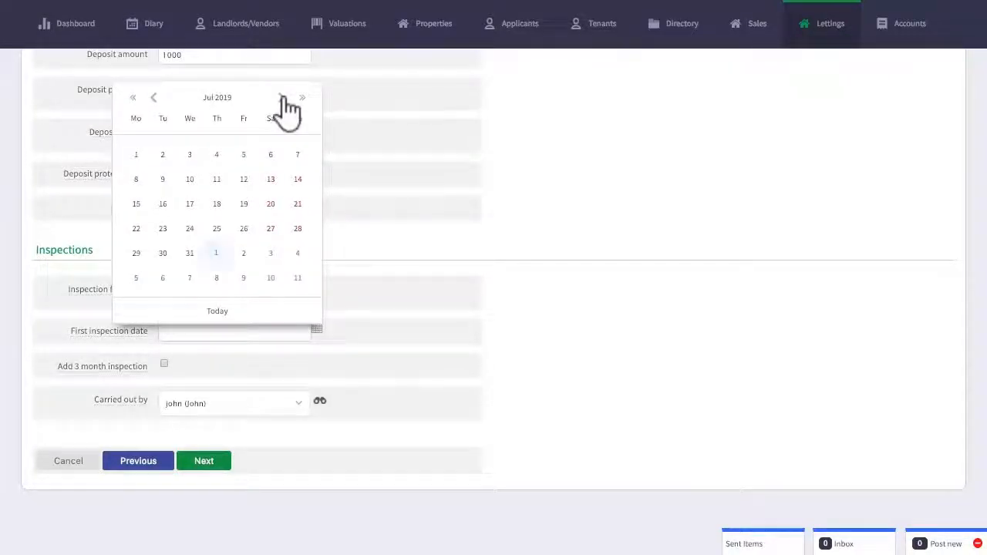
click(216, 255)
click(412, 292)
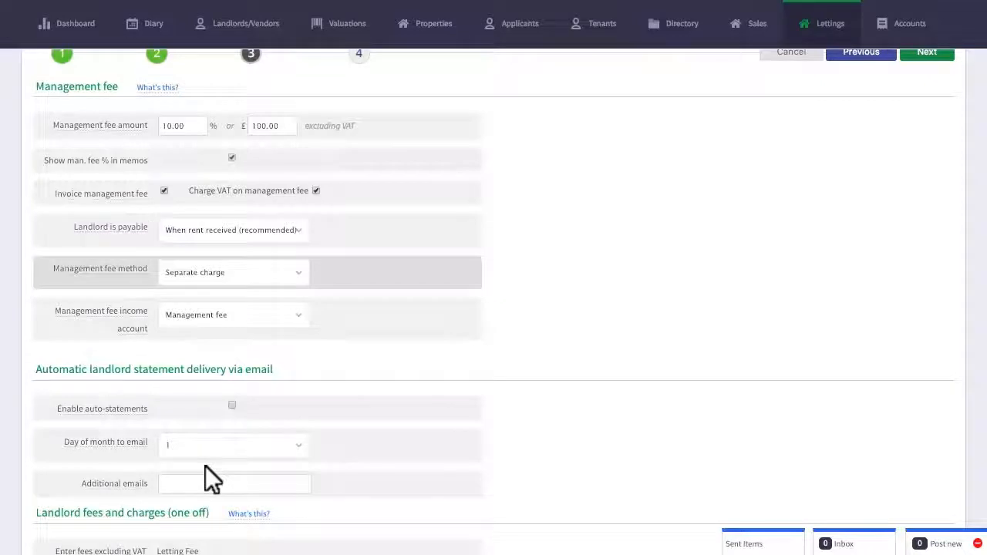
Step: Scroll past the Fees & charges step and view the Properties list with prices and statuses
scroll(434, 447, down, 2)
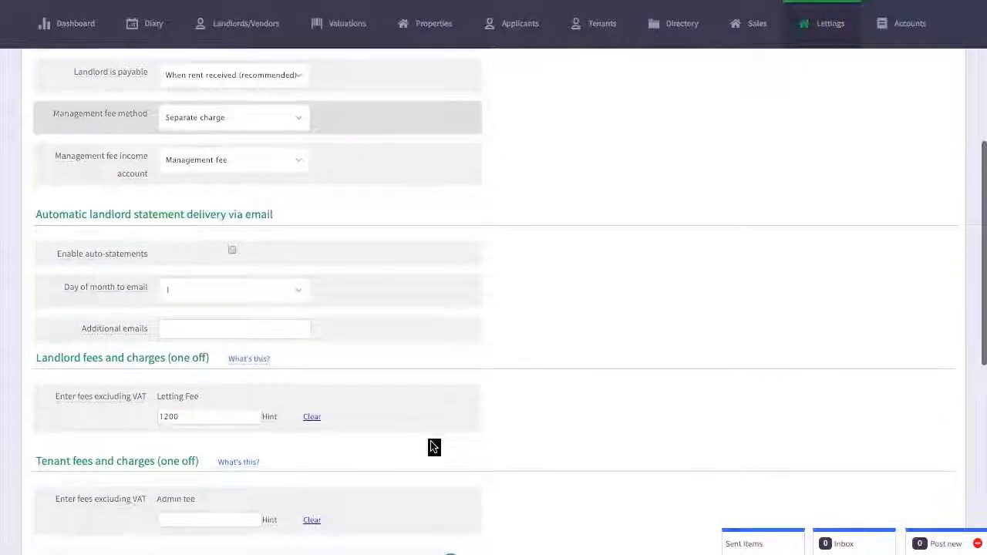
click(298, 76)
scroll(391, 319, down, 2)
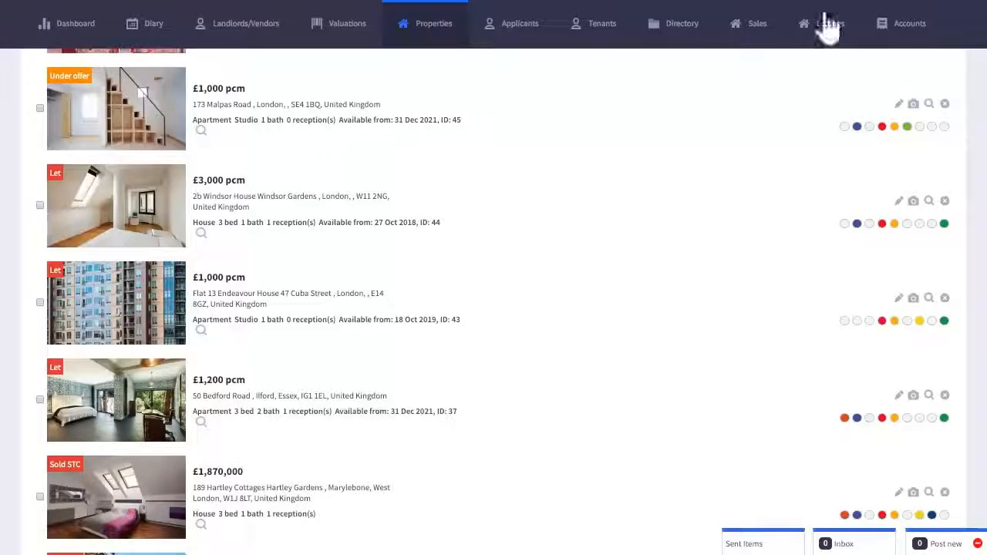
Step: Edit the property and scroll down to its Price and contract deposit and rent settings
click(899, 105)
scroll(606, 401, down, 6)
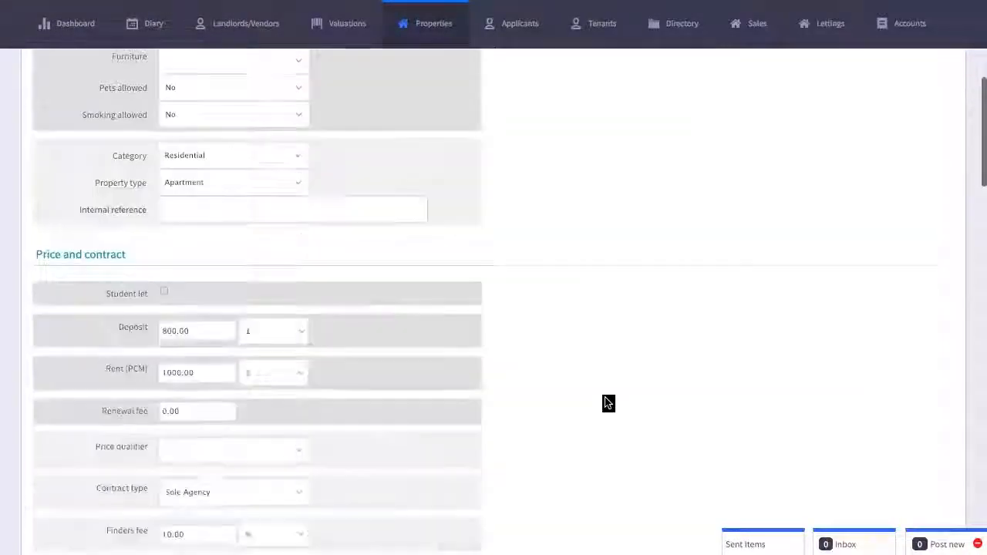
scroll(607, 402, down, 1)
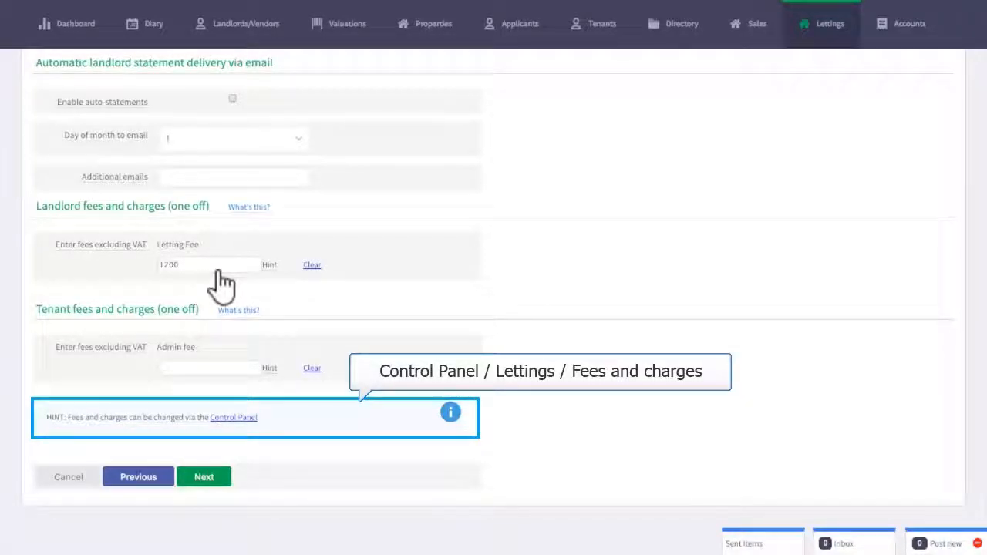
Step: Advance to Step 4 Other info, then finish and confirm creating the tenancy
click(205, 476)
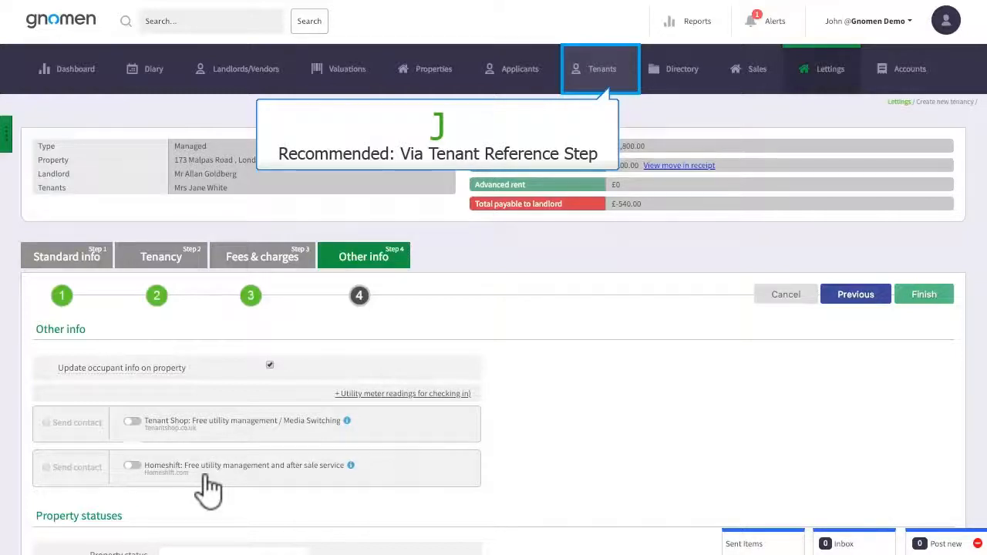
click(922, 296)
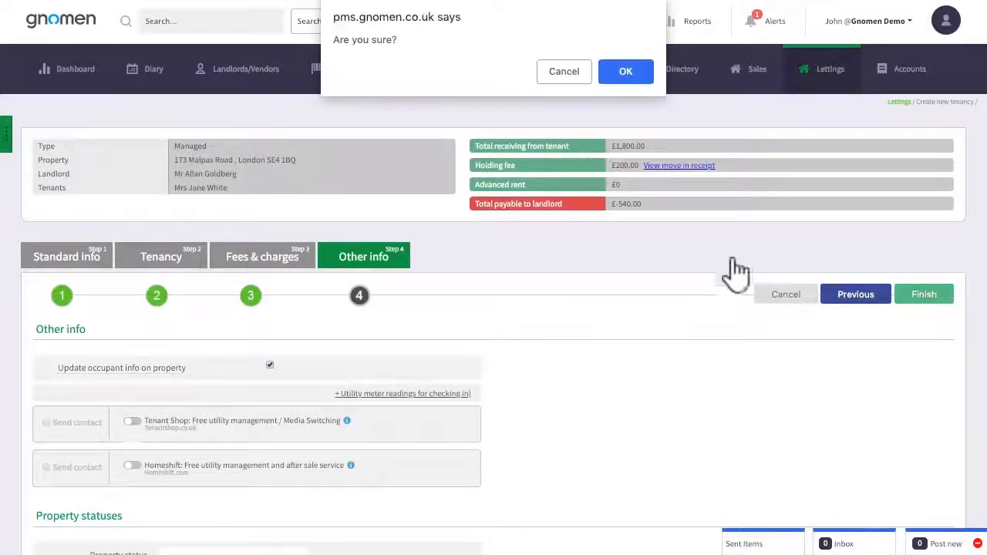
click(628, 72)
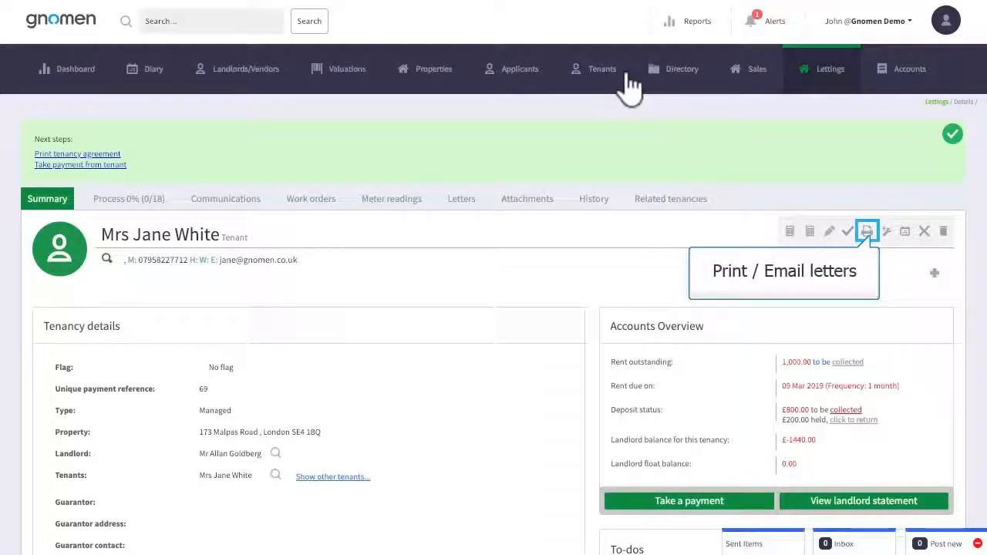
Step: Generate the AST-tenancy agreement 2018 letter and send it via Signable for e-signing
click(868, 234)
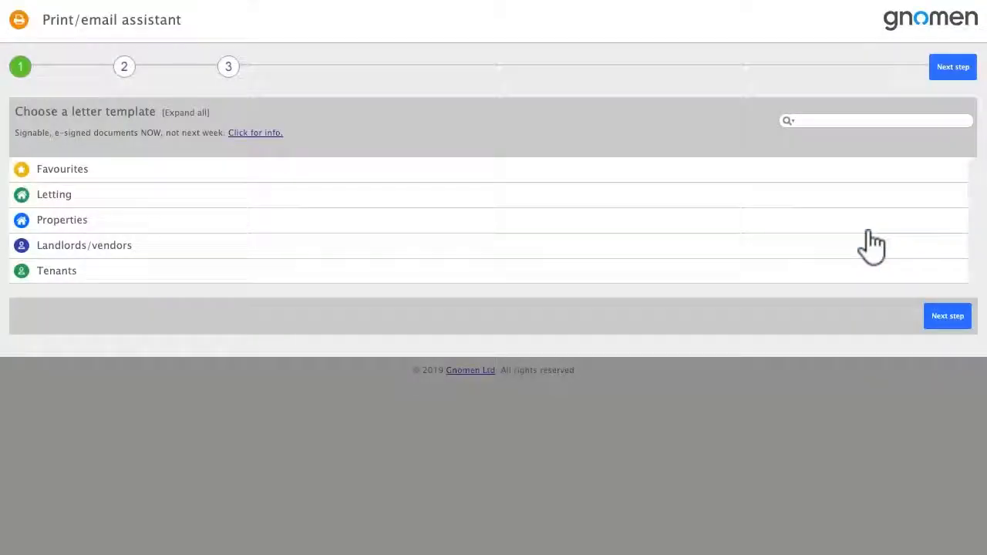
click(54, 196)
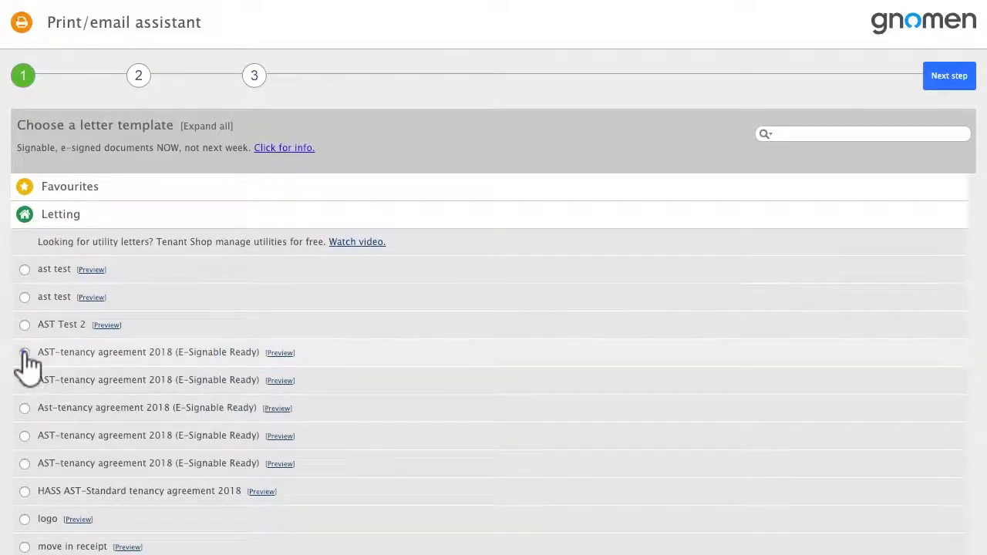
click(25, 352)
click(950, 84)
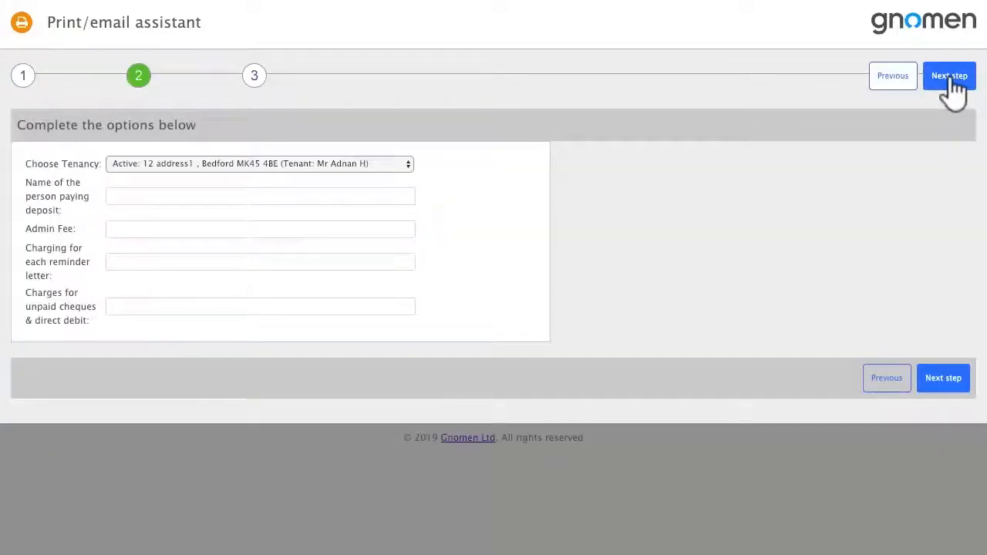
click(951, 80)
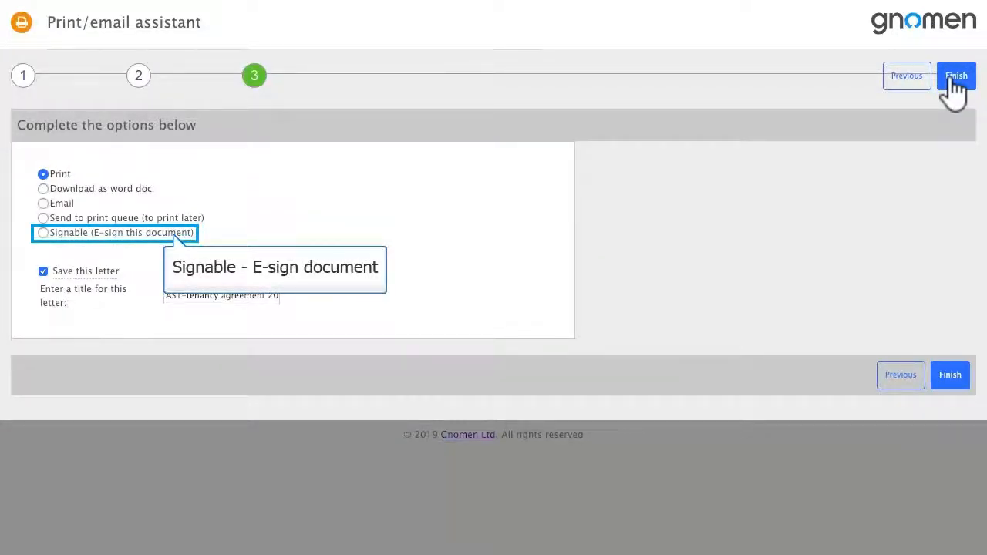
click(43, 233)
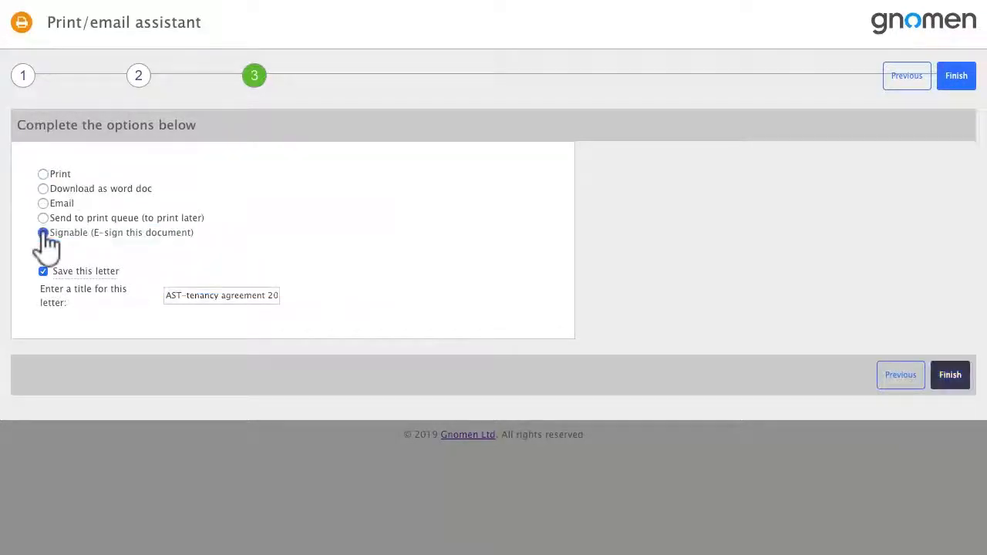
click(950, 375)
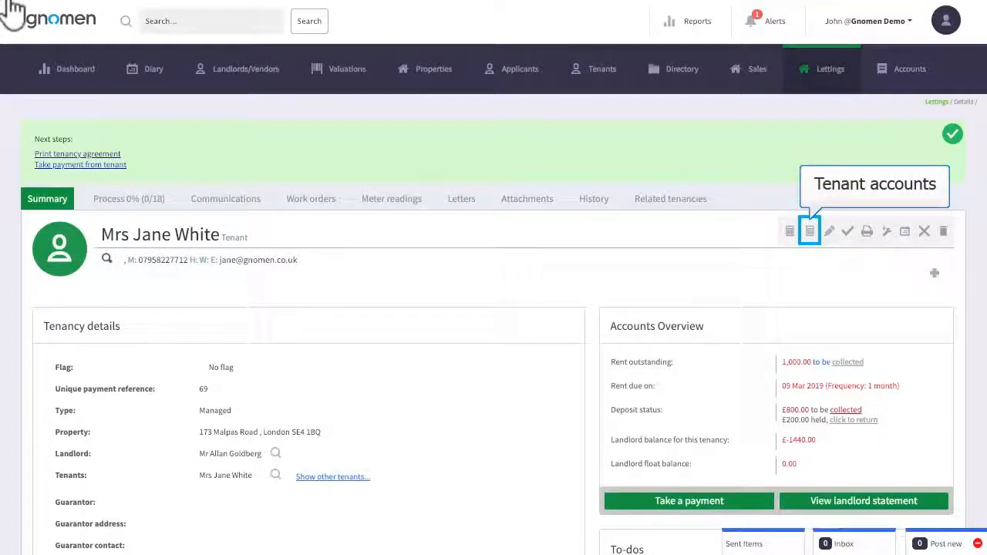
Step: Open the tenant accounts records from the tenancy summary
click(809, 233)
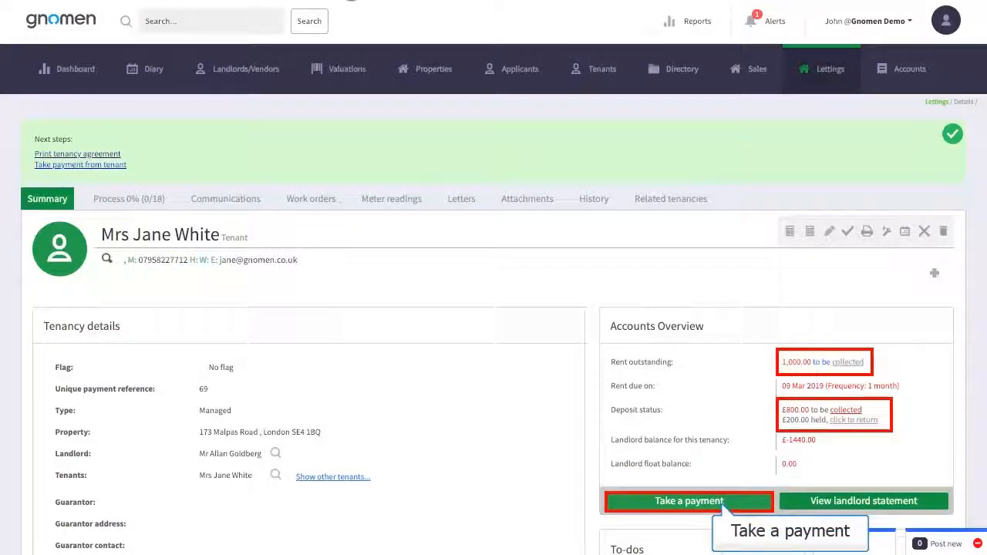
Step: Start taking a tenant payment with a 'Rent and Deposit' memo naming the tenant
click(688, 501)
scroll(509, 448, down, 5)
scroll(508, 448, down, 2)
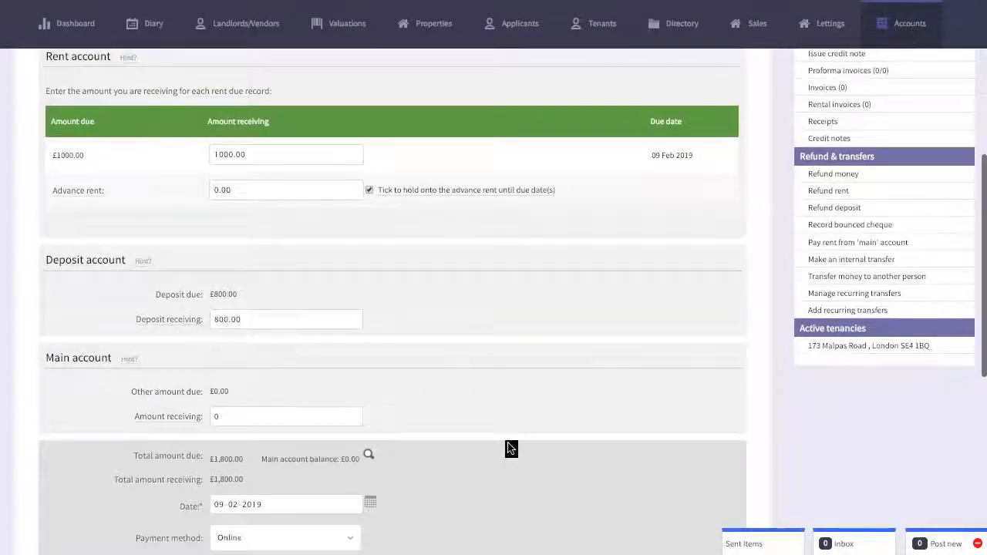
scroll(510, 449, down, 4)
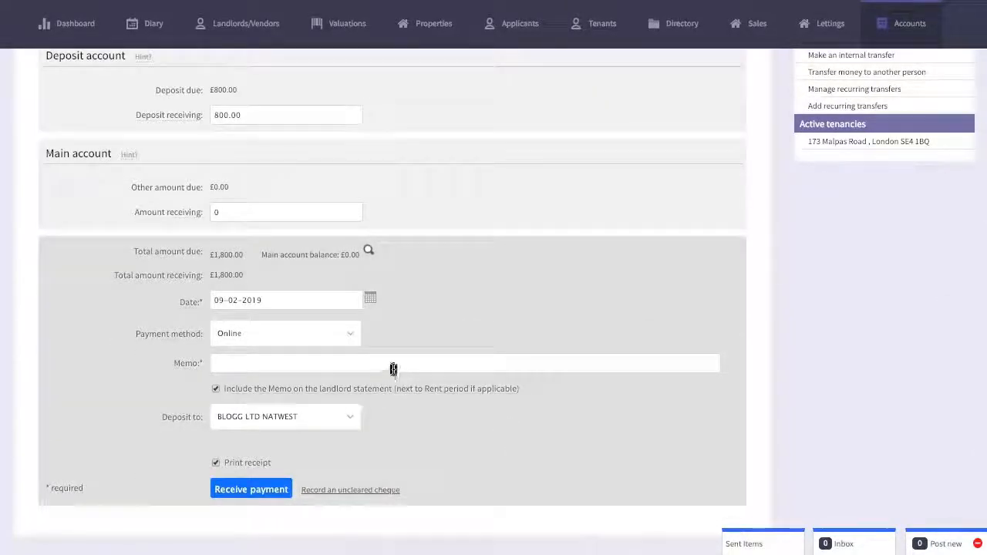
click(395, 363)
text(Rent and Depos)
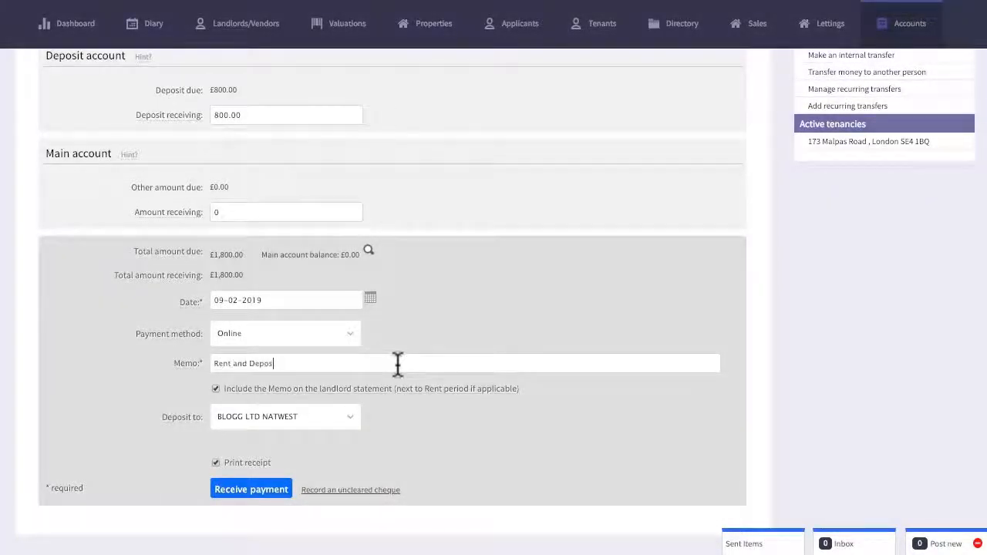
click(323, 426)
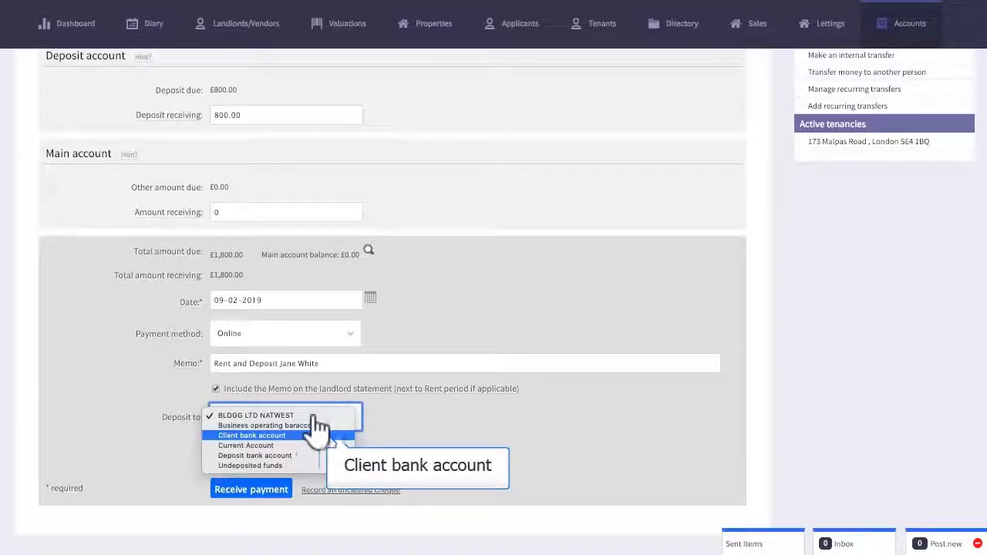
click(296, 436)
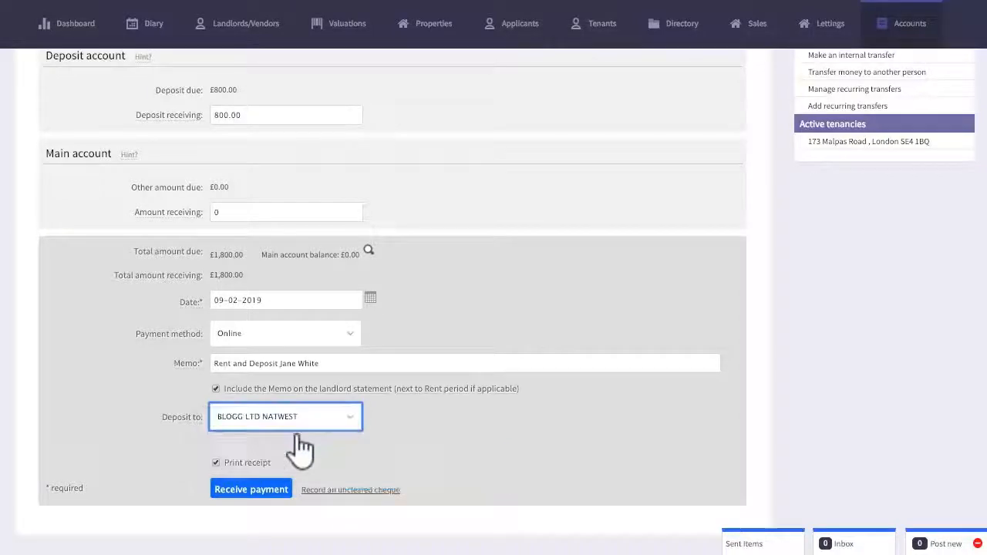
click(248, 490)
click(626, 73)
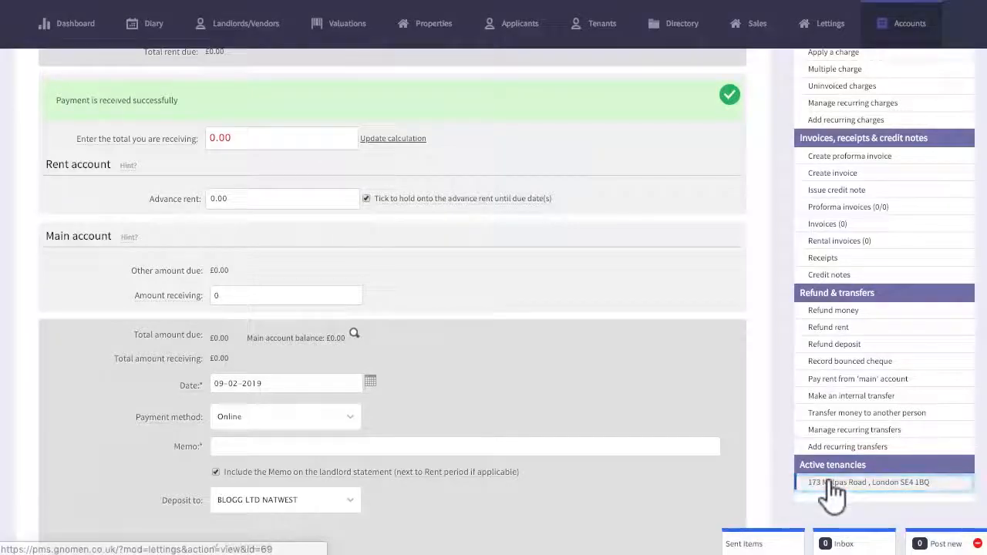
click(831, 484)
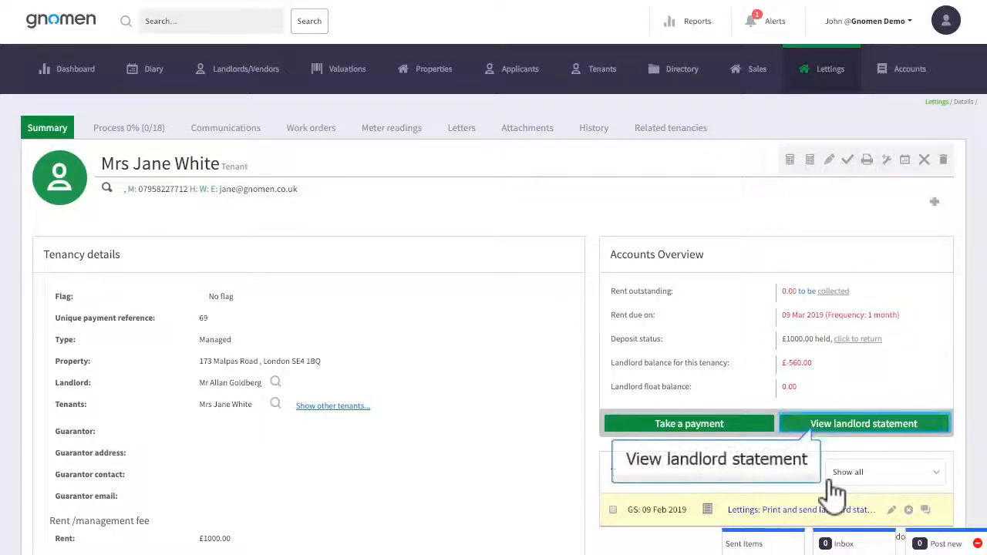
Step: Open the landlord statement for 01-02-2019 to 09-02-2019 and scroll to its details
click(863, 440)
scroll(628, 403, down, 3)
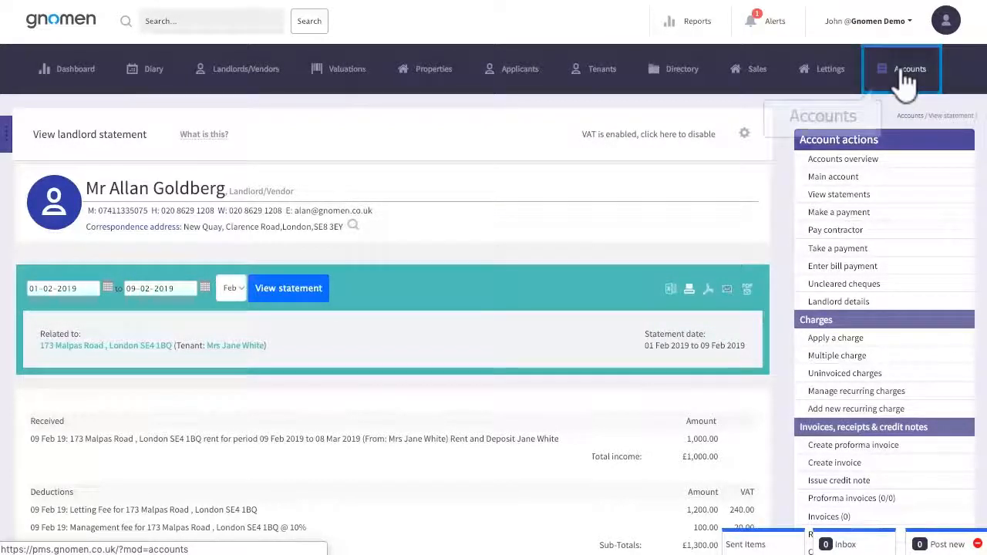
click(906, 80)
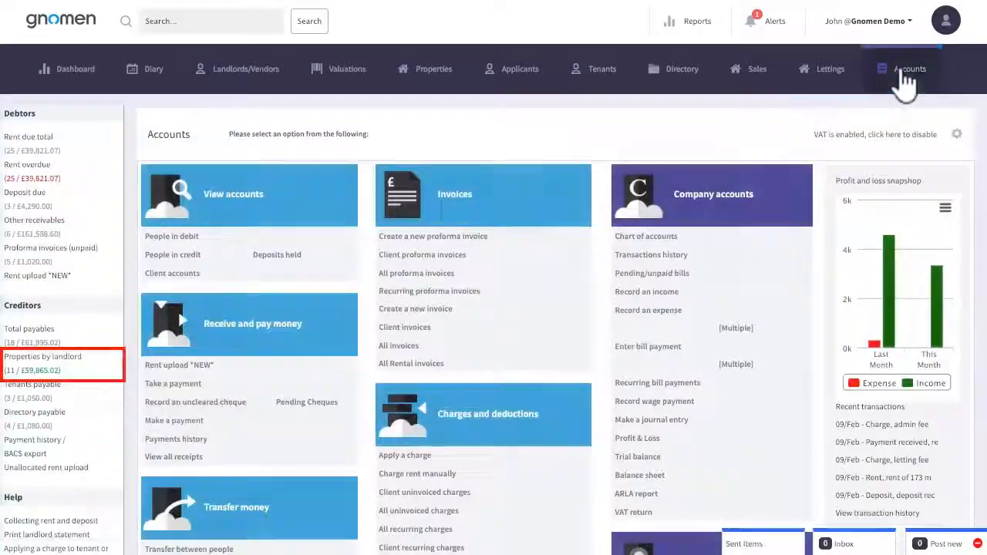
click(38, 373)
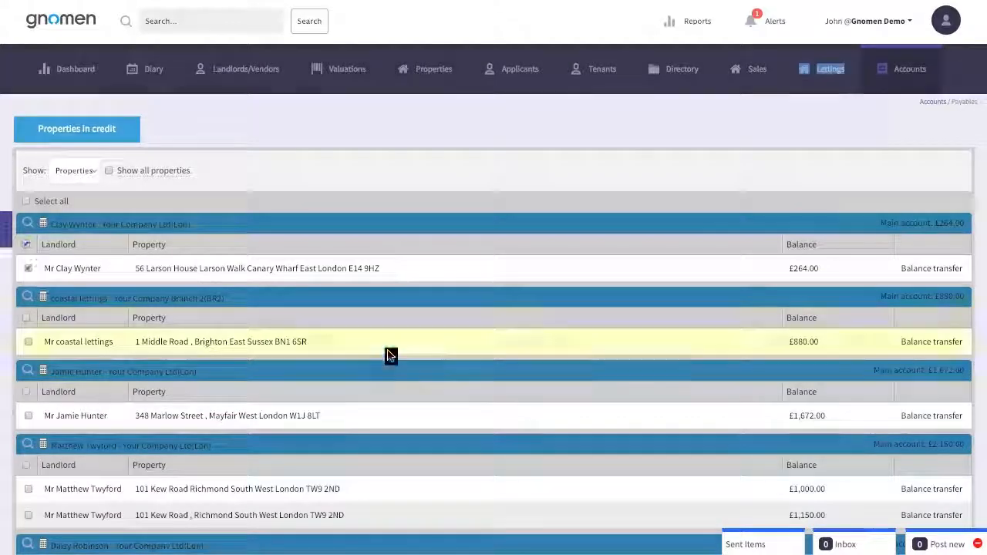
scroll(390, 354, down, 15)
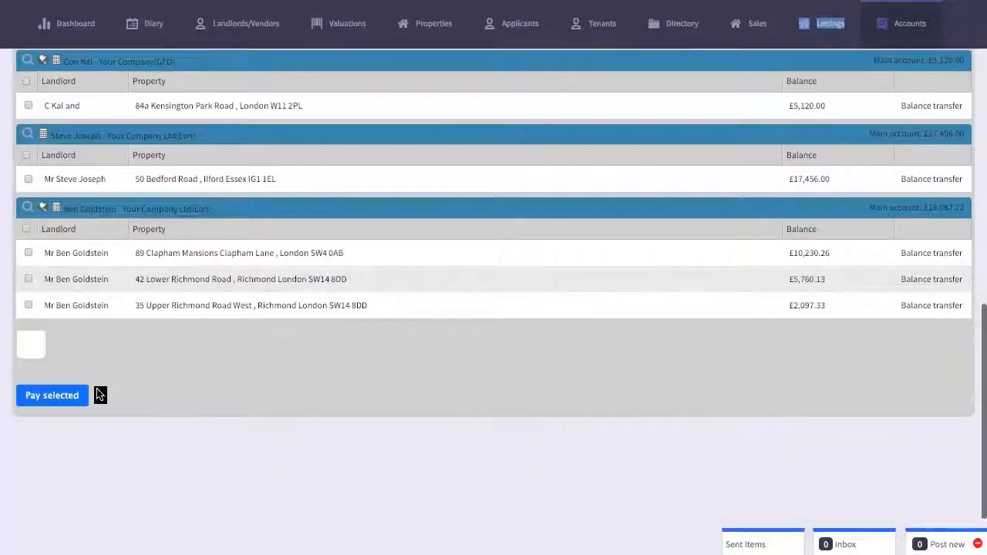
click(54, 396)
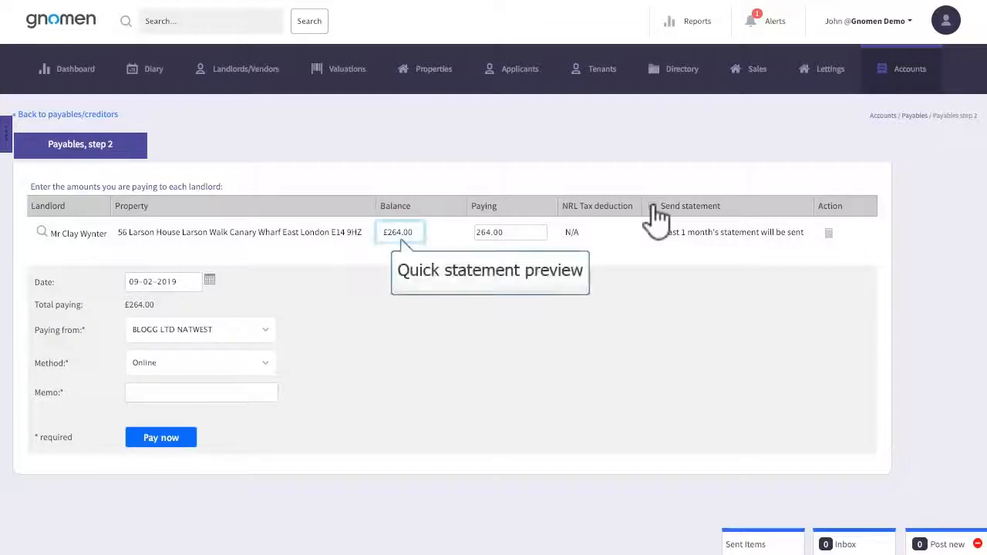
click(400, 235)
scroll(400, 235, down, 3)
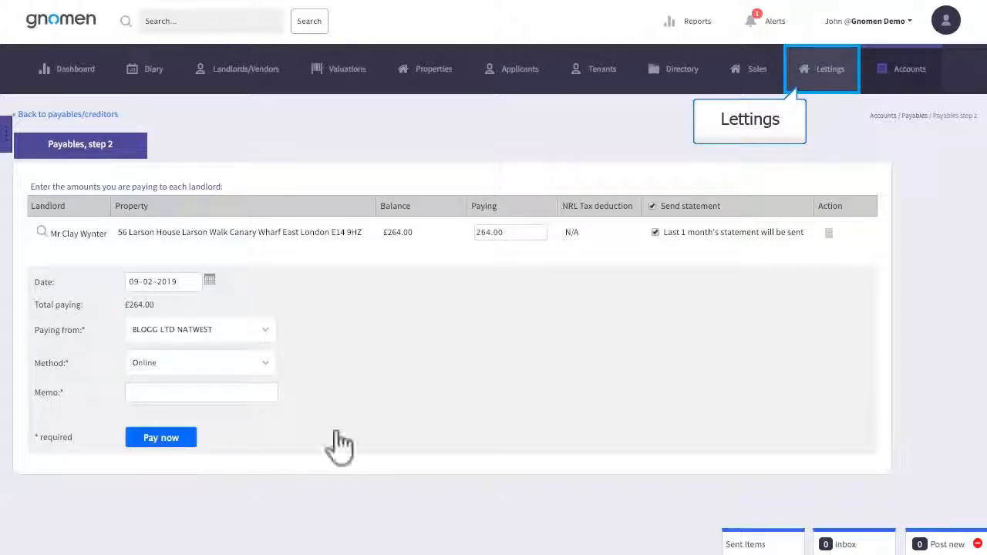
click(825, 72)
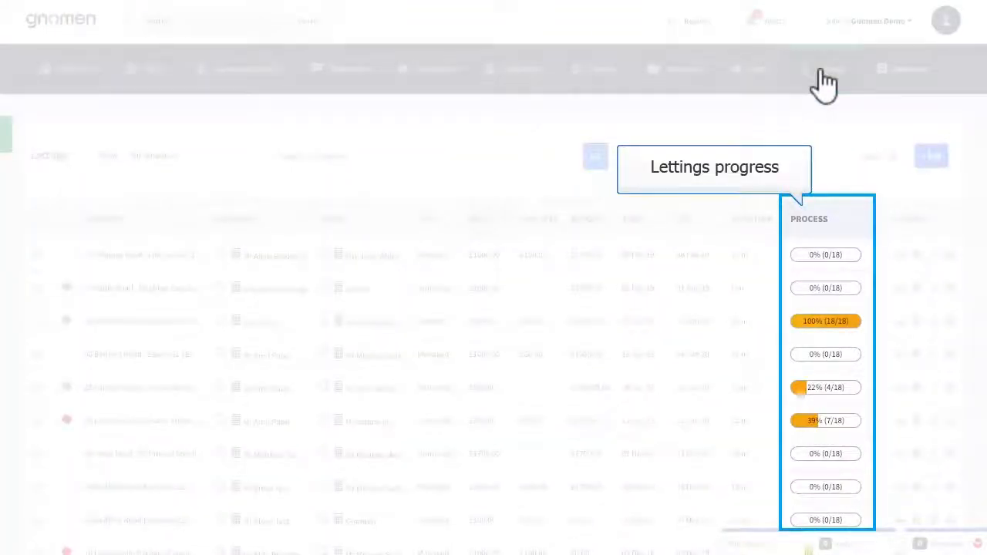
click(138, 323)
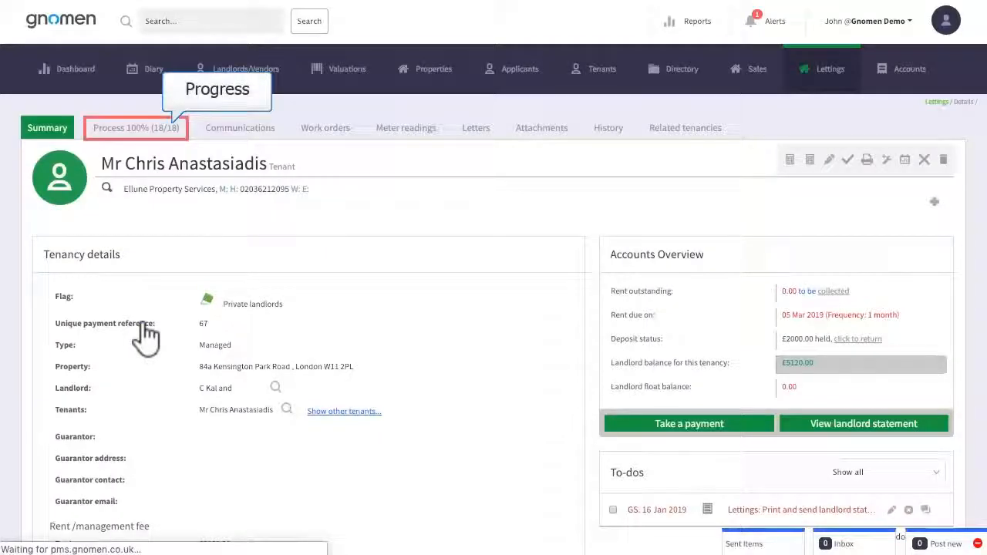
click(150, 135)
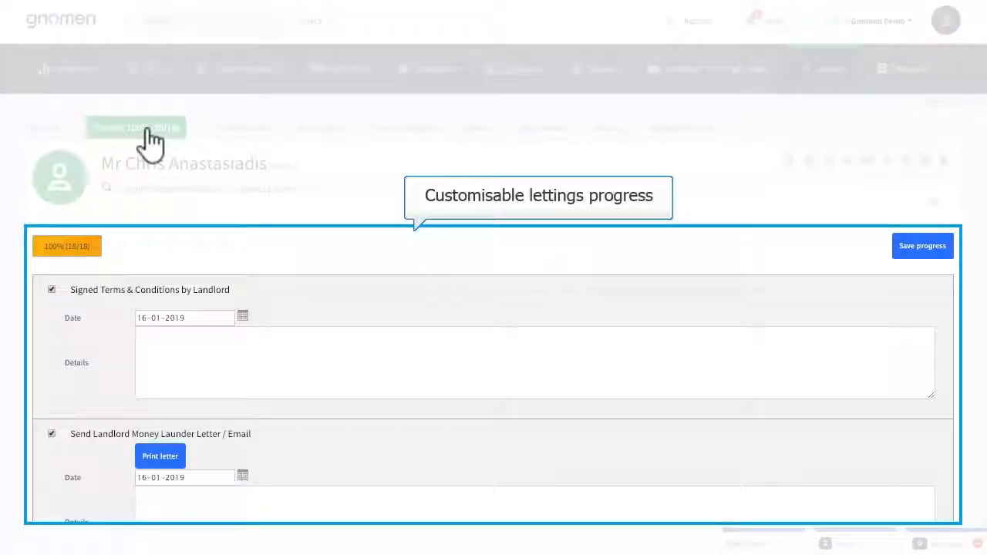